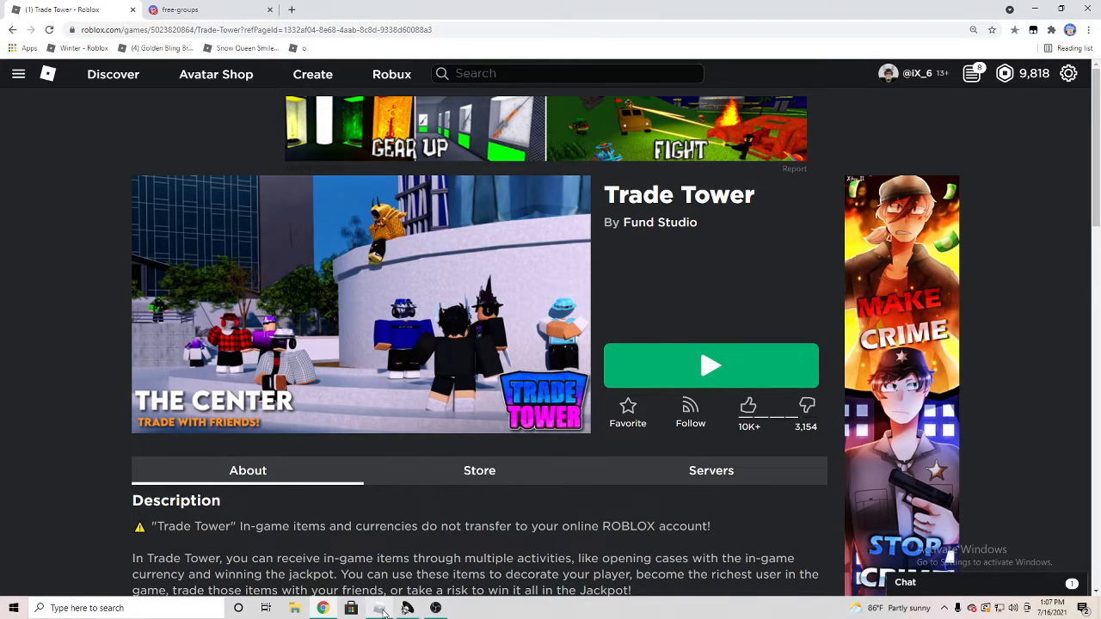
Return to the Trade Tower game and glance at the Cases menu before orbiting the avatar
{"action": "left_click", "coordinate": [394, 553]}
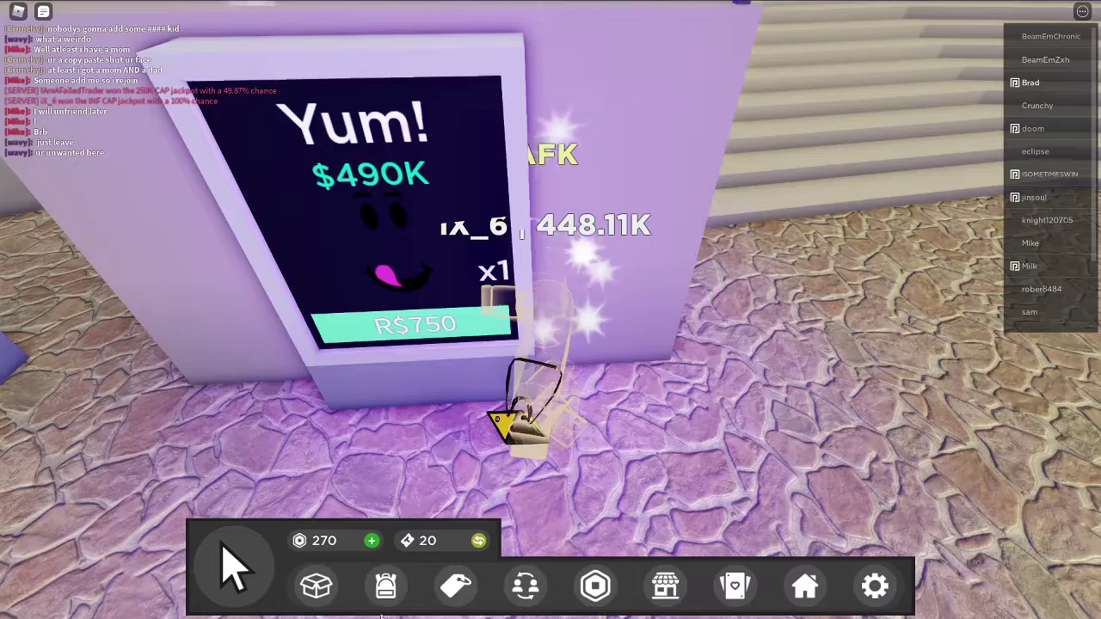
{"action": "left_click", "coordinate": [316, 585]}
{"action": "left_click", "coordinate": [757, 167]}
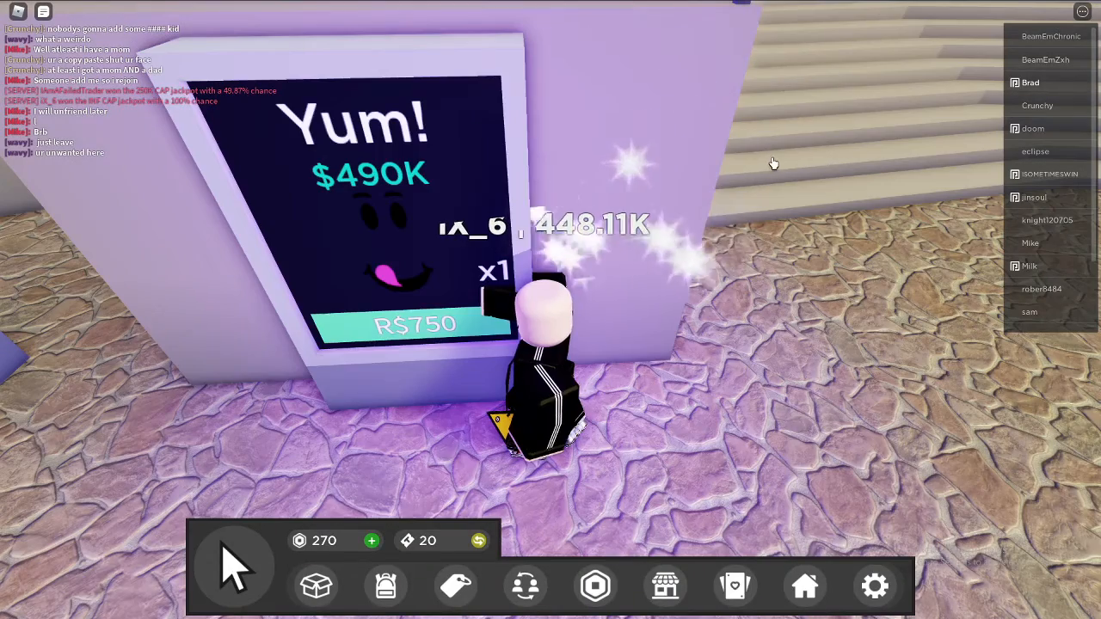
{"action": "left_click_drag", "start_coordinate": [773, 163], "coordinate": [635, 299]}
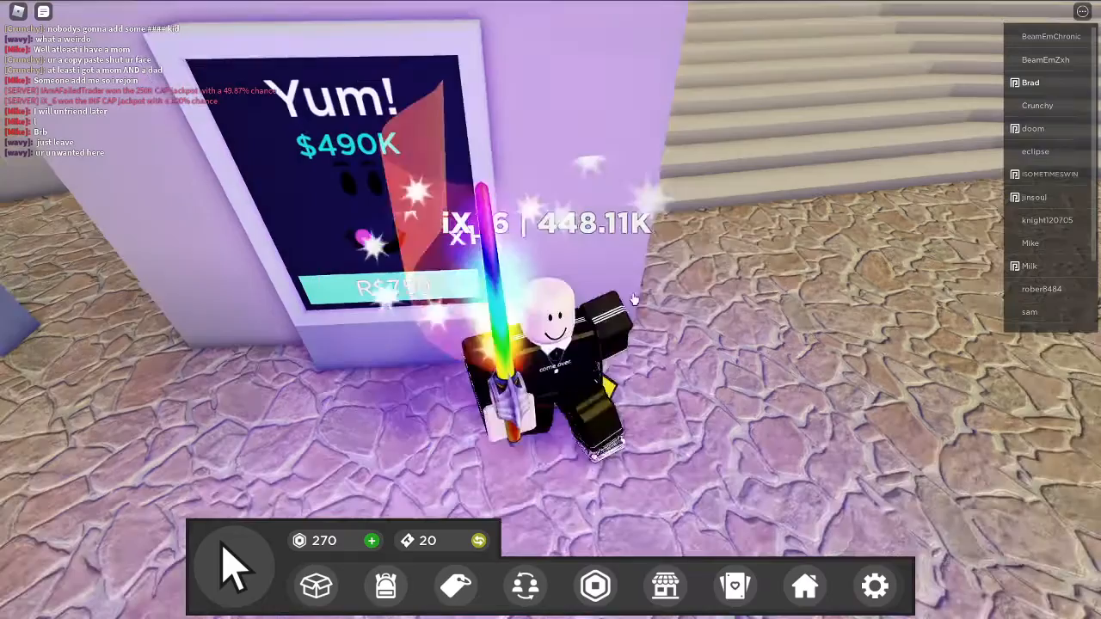
{"action": "scroll", "coordinate": [635, 299], "scroll_direction": "down", "scroll_amount": 3}
Bring up the Big Bux case at R$450 in the Cases menu
{"action": "left_click", "coordinate": [316, 585]}
{"action": "scroll", "coordinate": [394, 388], "scroll_direction": "down", "scroll_amount": 5}
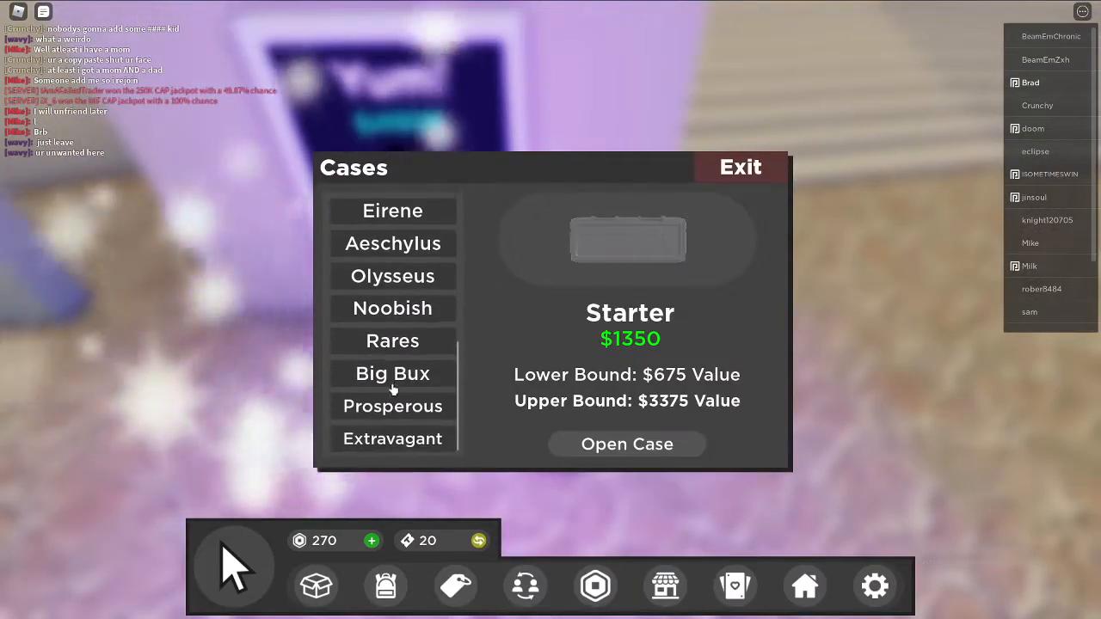
{"action": "left_click", "coordinate": [396, 375]}
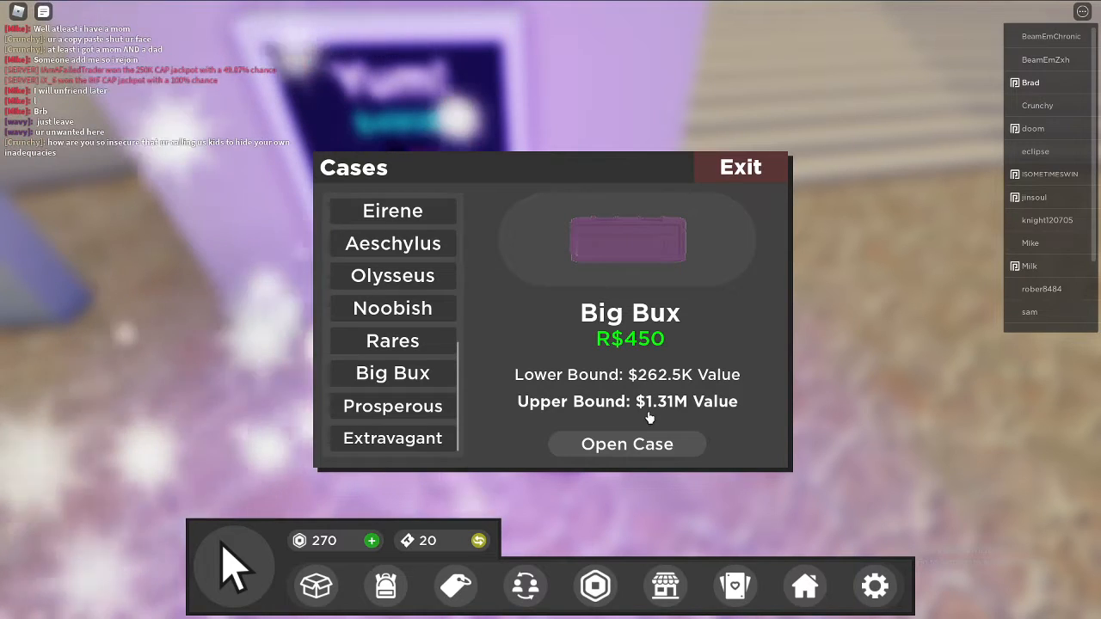
Buy the Big Bux case for 450 Robux and start opening it
{"action": "left_click", "coordinate": [648, 448]}
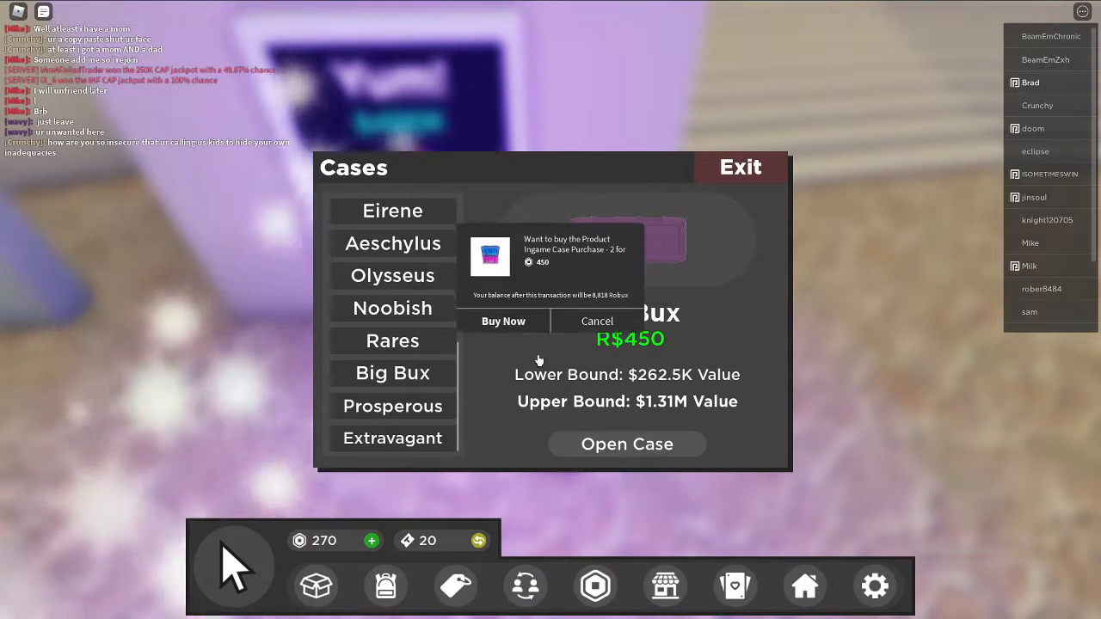
{"action": "left_click", "coordinate": [543, 351]}
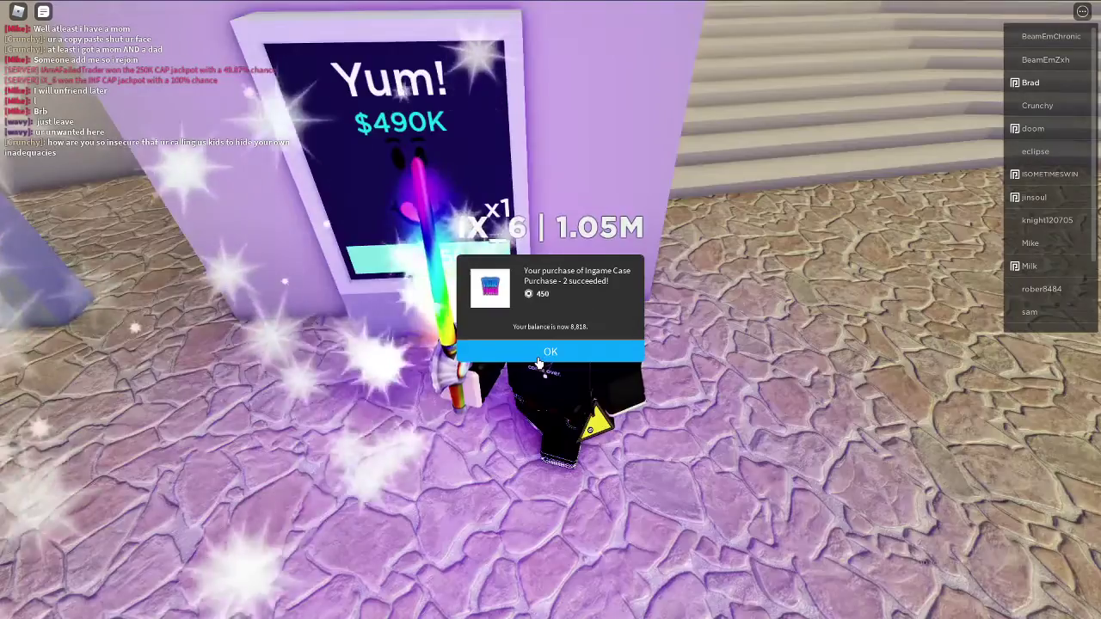
{"action": "left_click", "coordinate": [550, 339]}
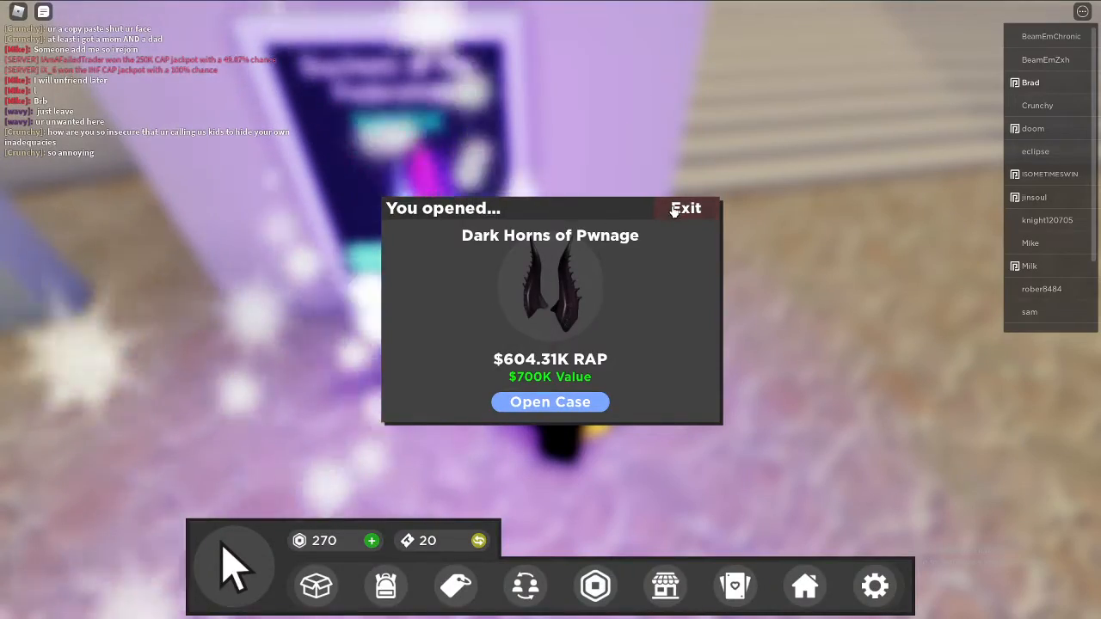
Equip the Dark Horns of Pwnage from the inventory onto the avatar
{"action": "left_click", "coordinate": [685, 208]}
{"action": "left_click", "coordinate": [317, 587]}
{"action": "scroll", "coordinate": [507, 387], "scroll_direction": "down", "scroll_amount": 3}
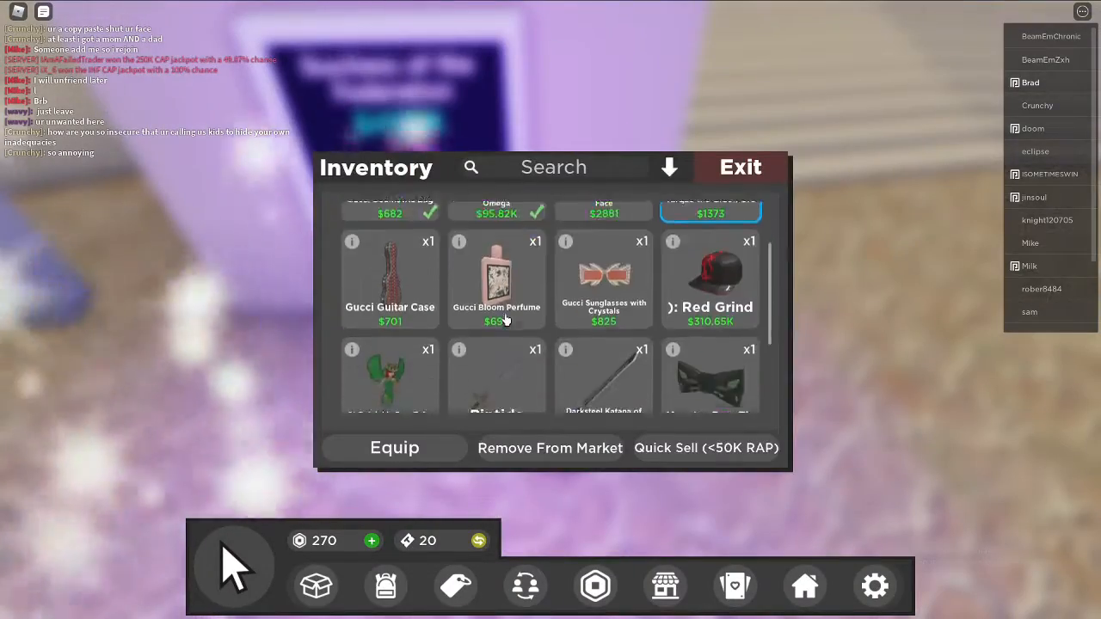
{"action": "scroll", "coordinate": [505, 344], "scroll_direction": "down", "scroll_amount": 3}
{"action": "scroll", "coordinate": [602, 344], "scroll_direction": "up", "scroll_amount": 3}
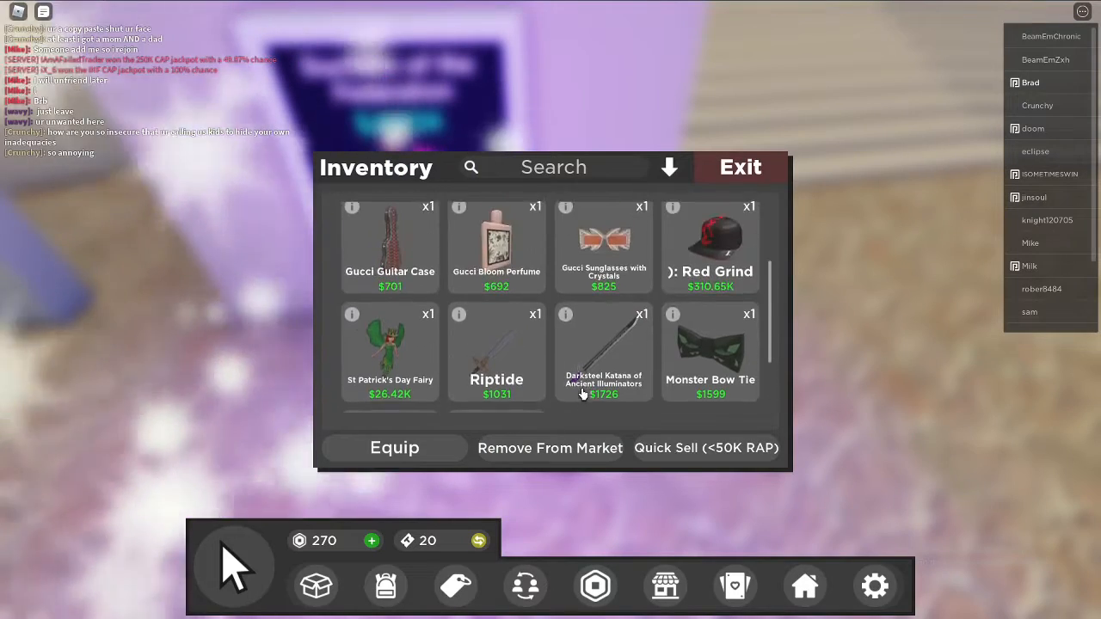
{"action": "scroll", "coordinate": [722, 340], "scroll_direction": "up", "scroll_amount": 3}
{"action": "scroll", "coordinate": [729, 341], "scroll_direction": "down", "scroll_amount": 5}
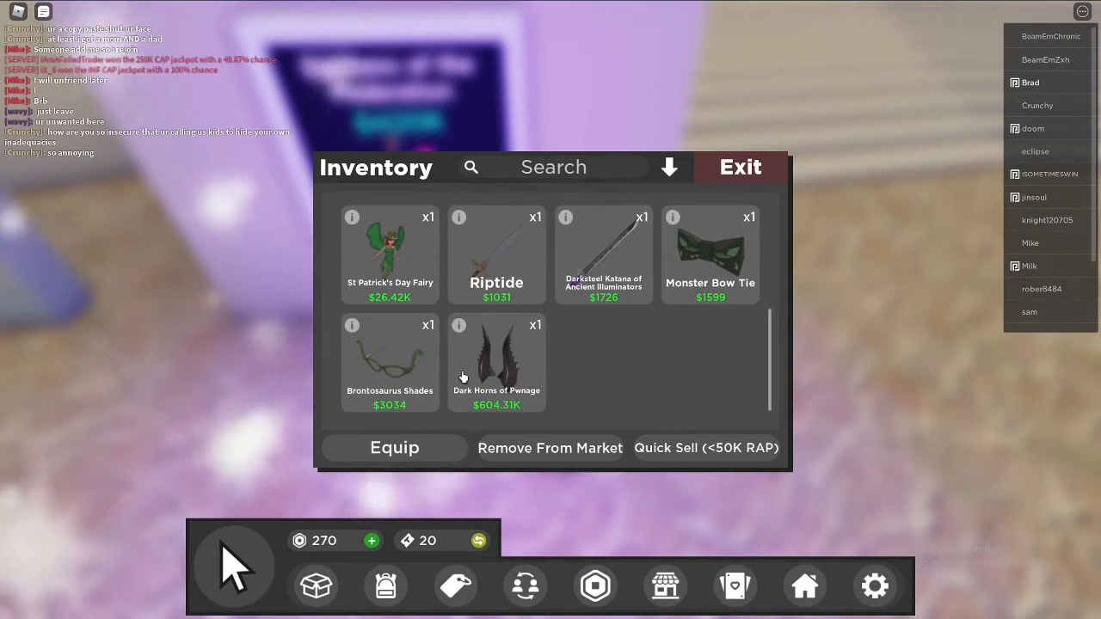
{"action": "scroll", "coordinate": [508, 360], "scroll_direction": "up", "scroll_amount": 3}
{"action": "scroll", "coordinate": [507, 360], "scroll_direction": "up", "scroll_amount": 3}
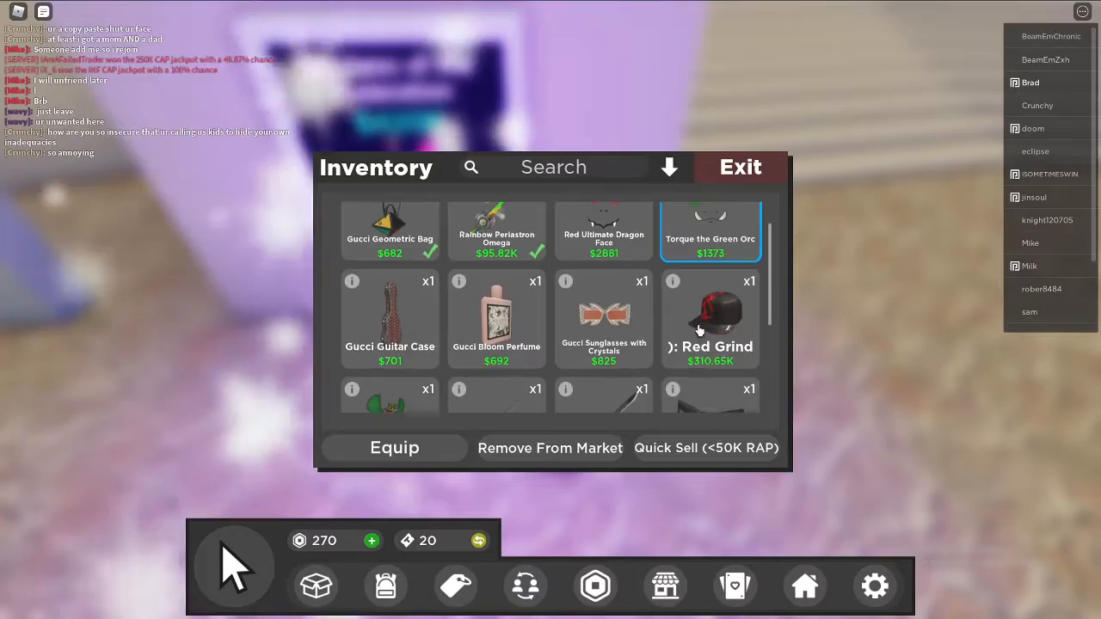
{"action": "scroll", "coordinate": [482, 344], "scroll_direction": "down", "scroll_amount": 5}
{"action": "left_click", "coordinate": [496, 365]}
{"action": "left_click", "coordinate": [394, 447]}
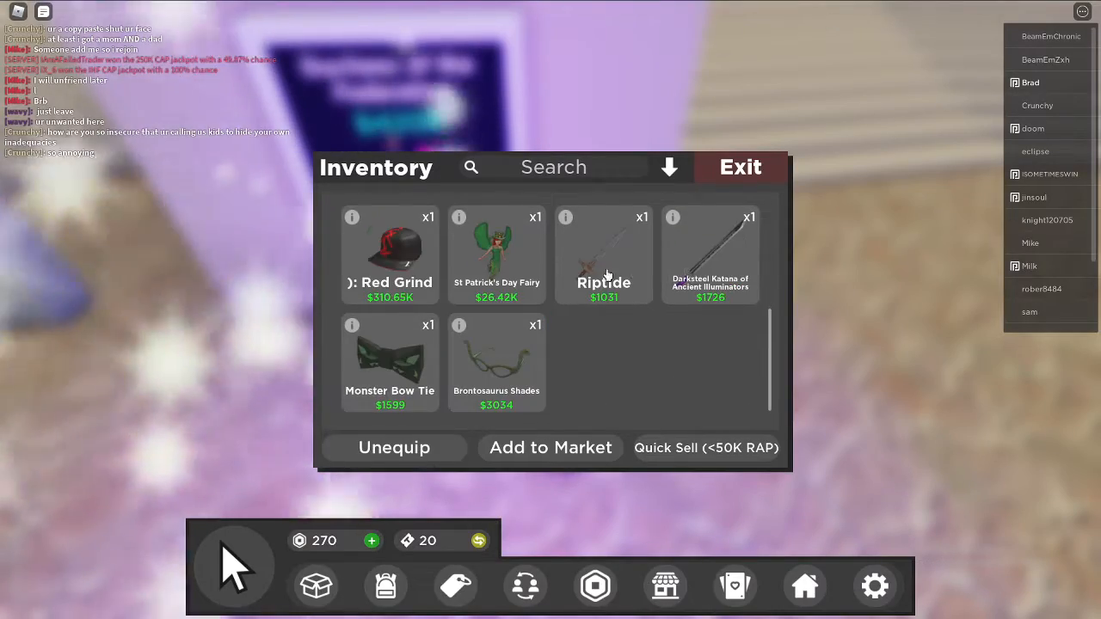
{"action": "left_click", "coordinate": [740, 167]}
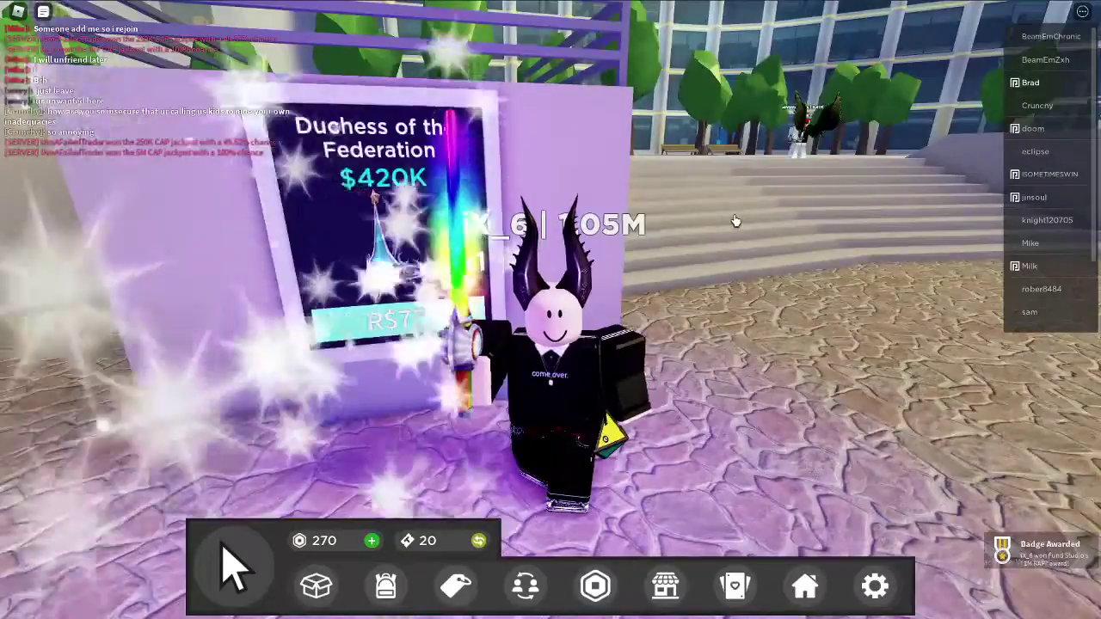
{"action": "left_click_drag", "start_coordinate": [735, 220], "coordinate": [520, 402]}
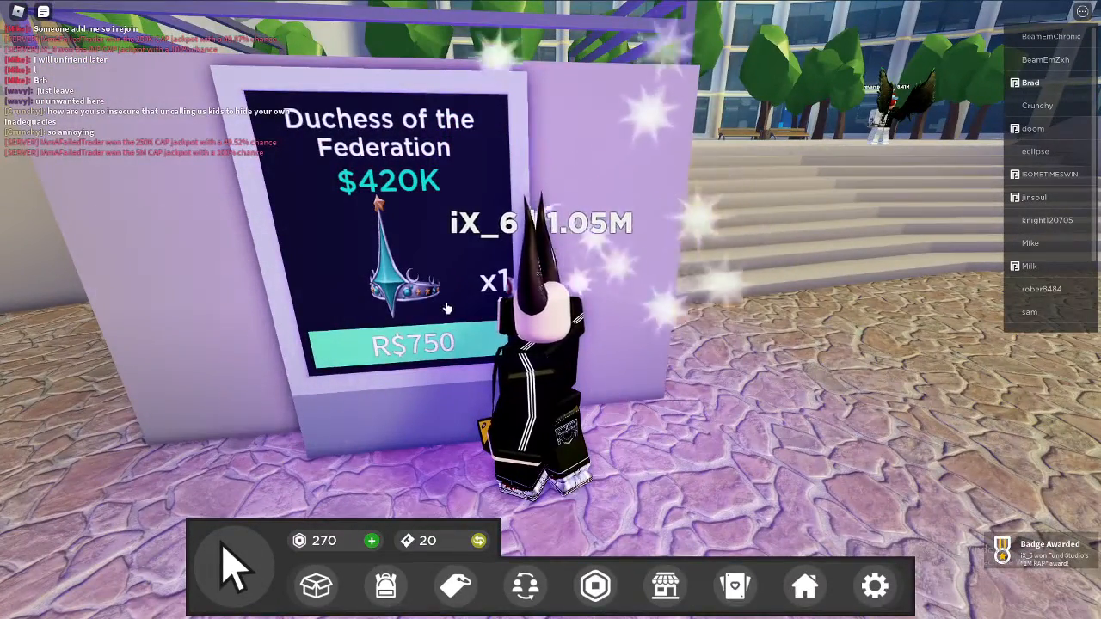
Enter the equipped items into the Jackpot minigame, then return to the plaza
{"action": "left_click", "coordinate": [665, 586]}
{"action": "left_click", "coordinate": [572, 252]}
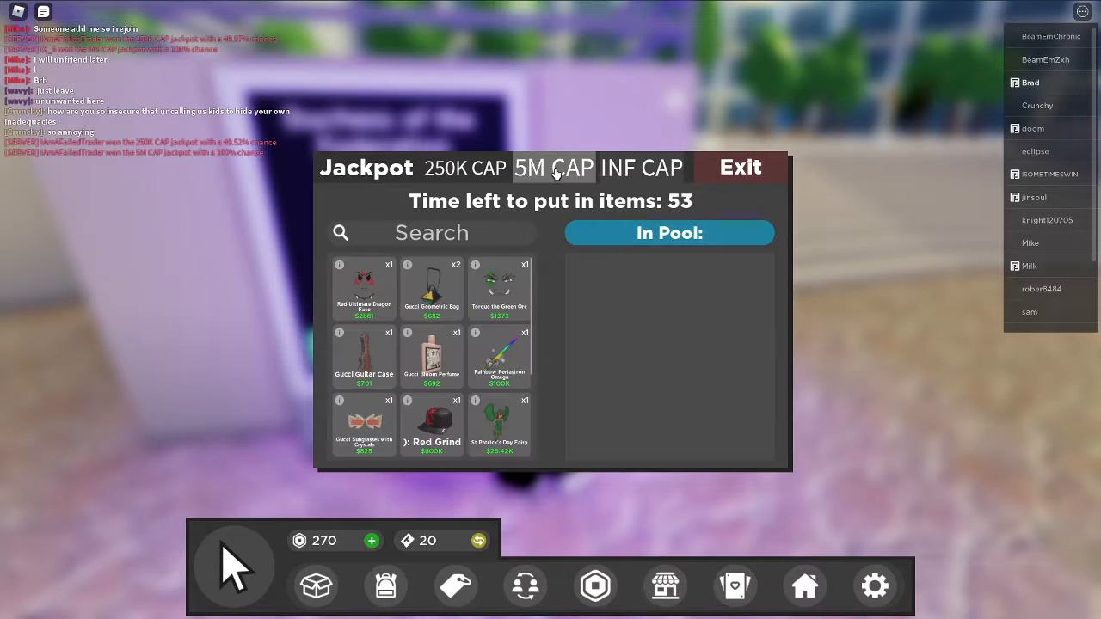
{"action": "scroll", "coordinate": [462, 430], "scroll_direction": "down", "scroll_amount": 3}
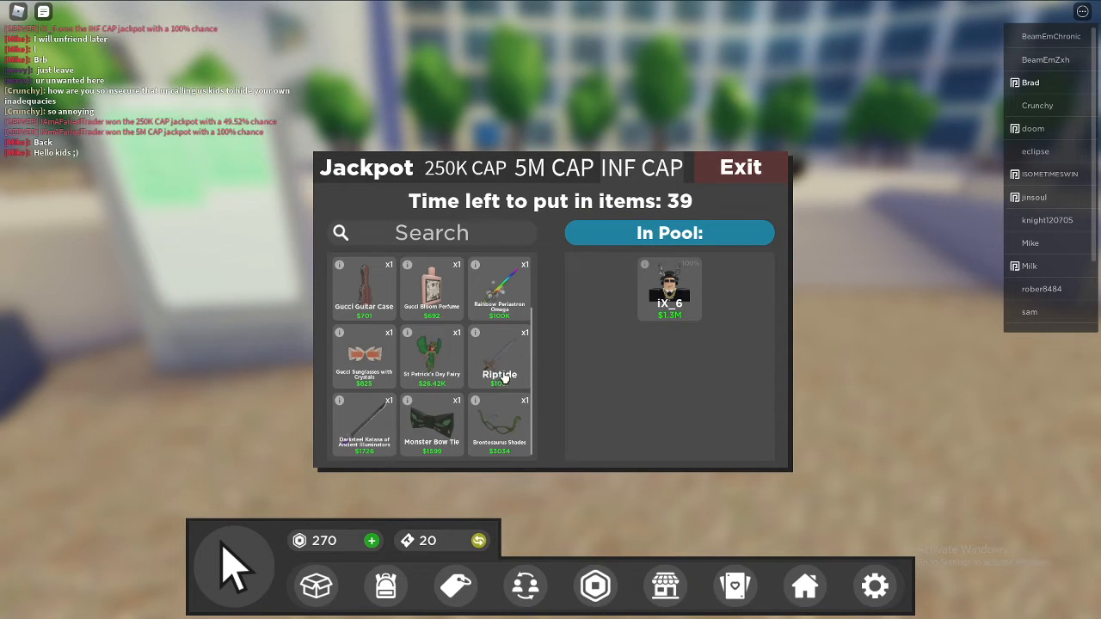
{"action": "left_click", "coordinate": [712, 166]}
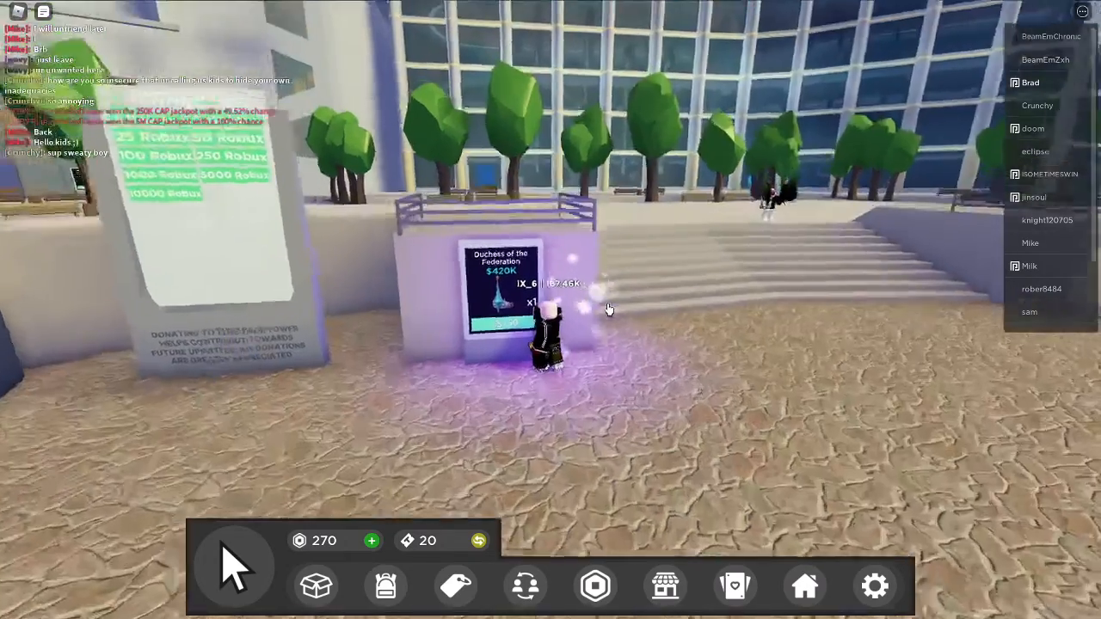
{"action": "scroll", "coordinate": [625, 231], "scroll_direction": "up", "scroll_amount": 5}
{"action": "left_click", "coordinate": [315, 588]}
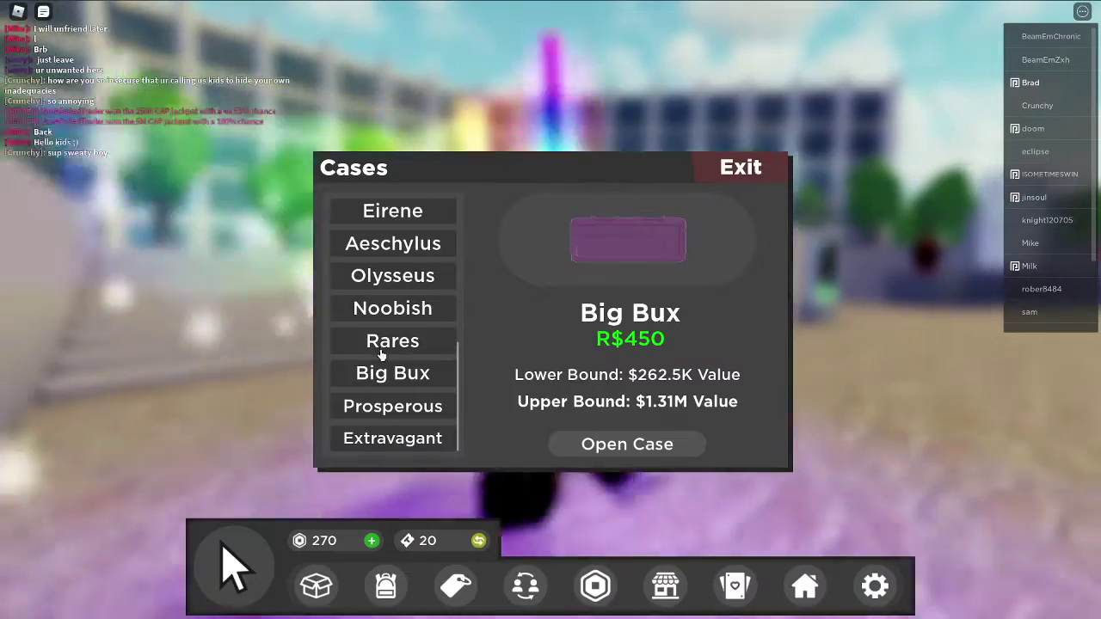
{"action": "mouse_move", "coordinate": [371, 359]}
{"action": "left_mouse_down"}
{"action": "mouse_move", "coordinate": [280, 299]}
{"action": "mouse_move", "coordinate": [318, 301]}
{"action": "left_mouse_up"}
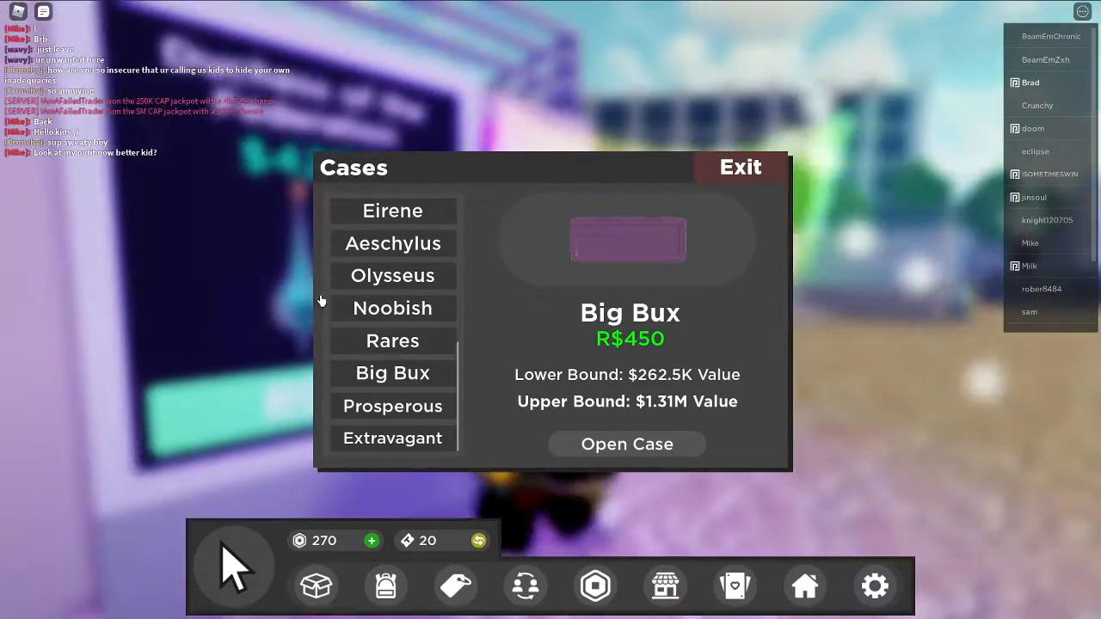
{"action": "left_click", "coordinate": [383, 343]}
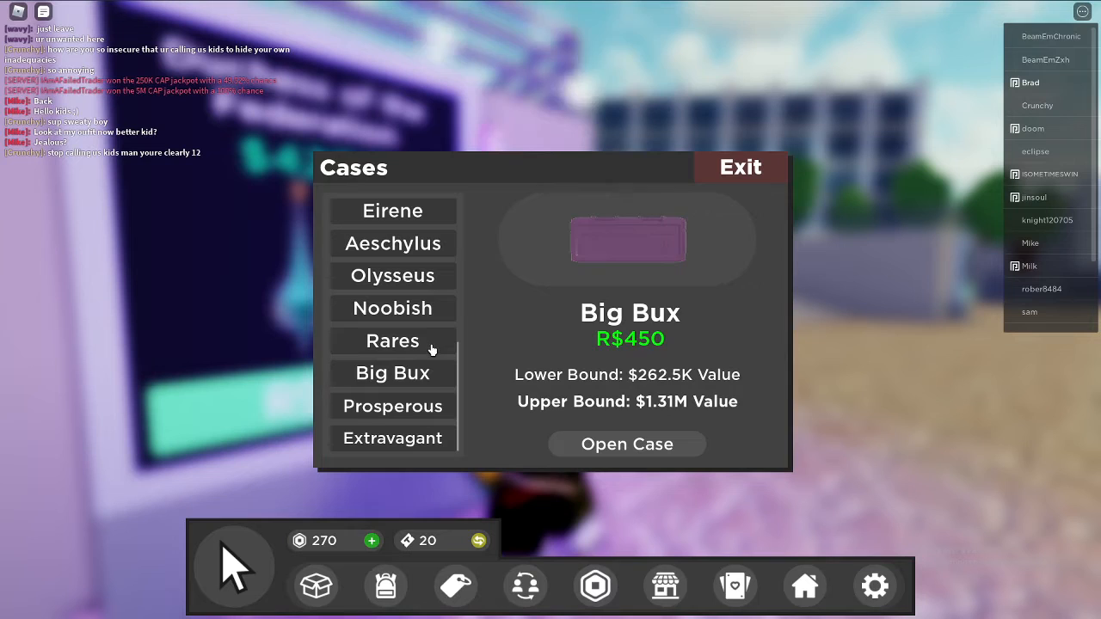
{"action": "left_click", "coordinate": [431, 349]}
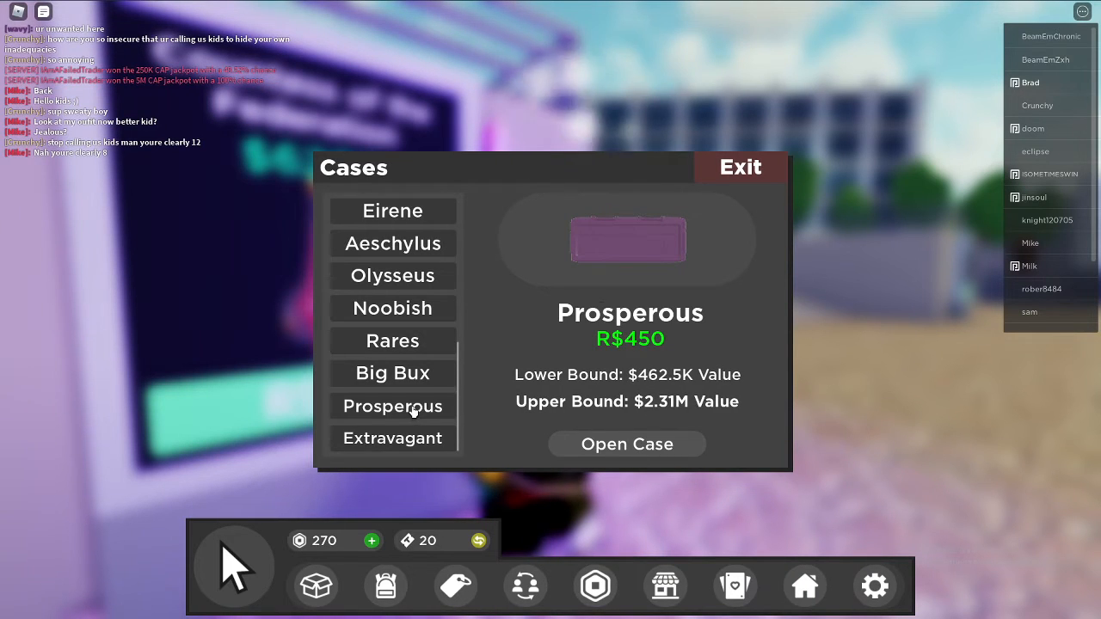
{"action": "left_click", "coordinate": [370, 439]}
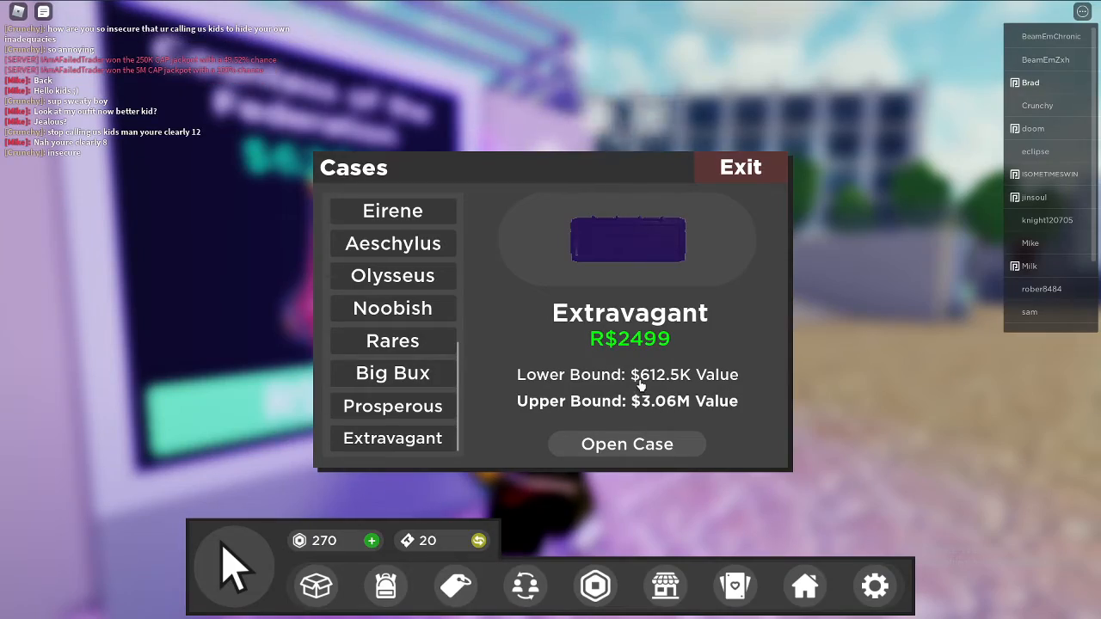
{"action": "left_click", "coordinate": [741, 167]}
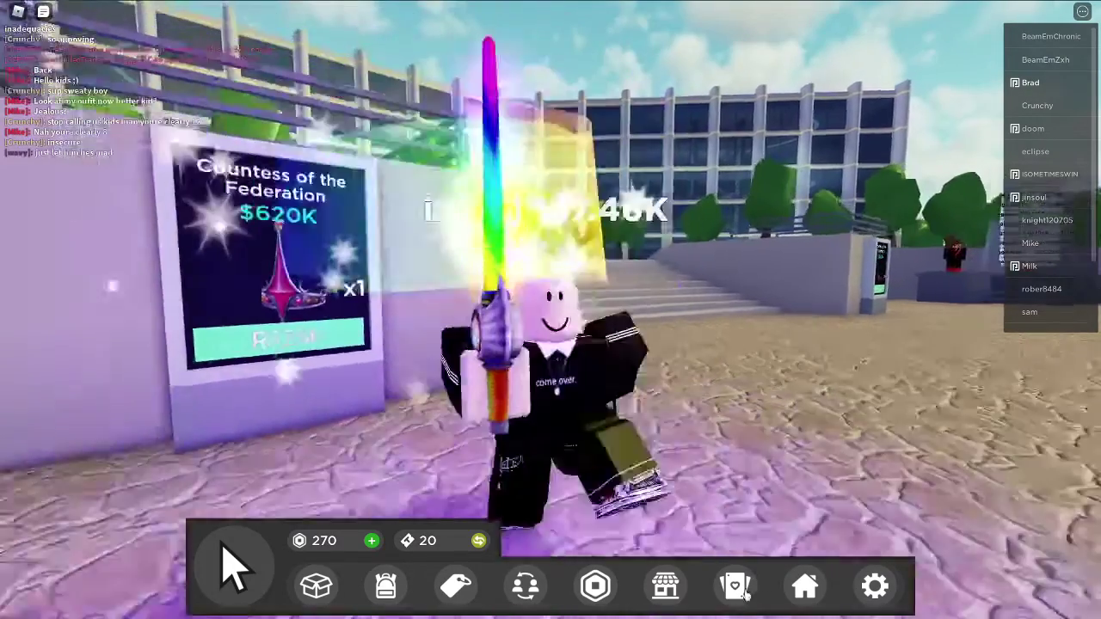
{"action": "left_click", "coordinate": [735, 587]}
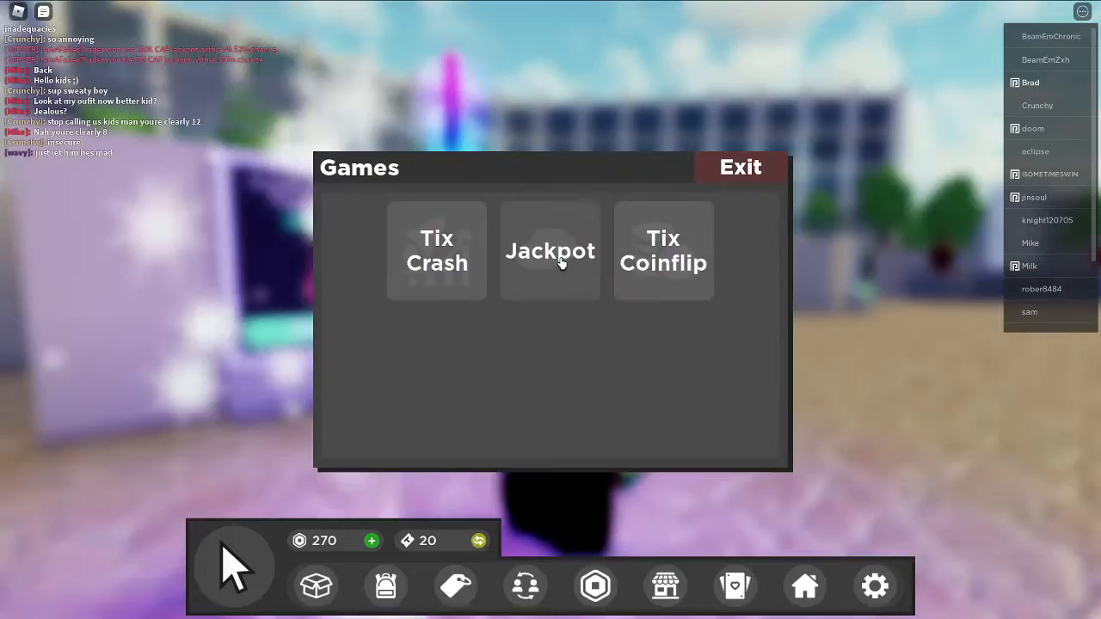
{"action": "left_click", "coordinate": [549, 251]}
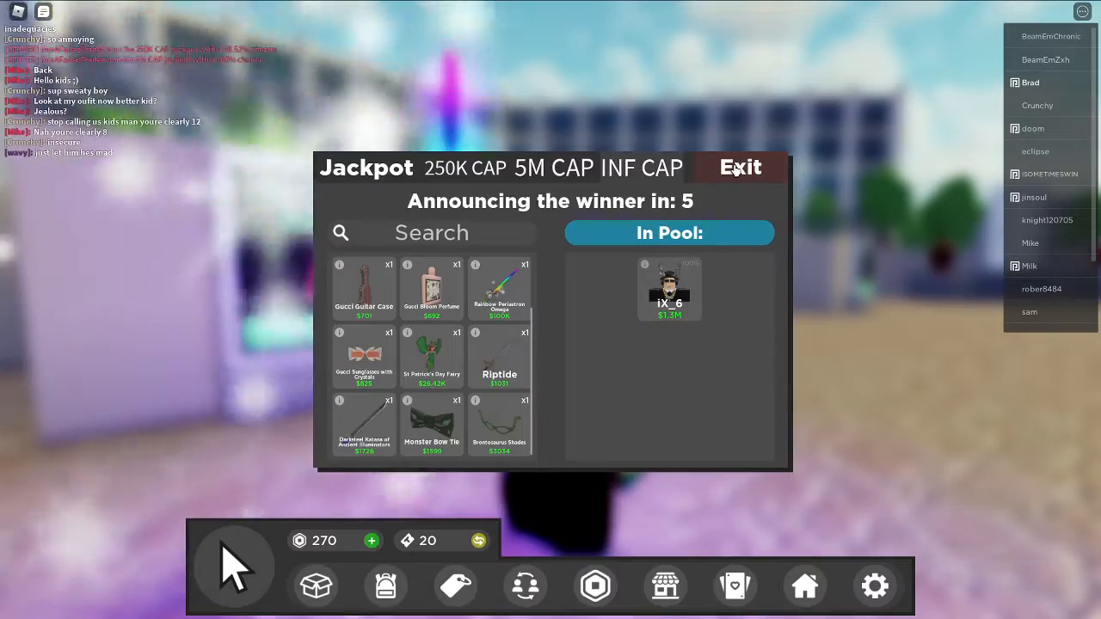
{"action": "left_click", "coordinate": [736, 169]}
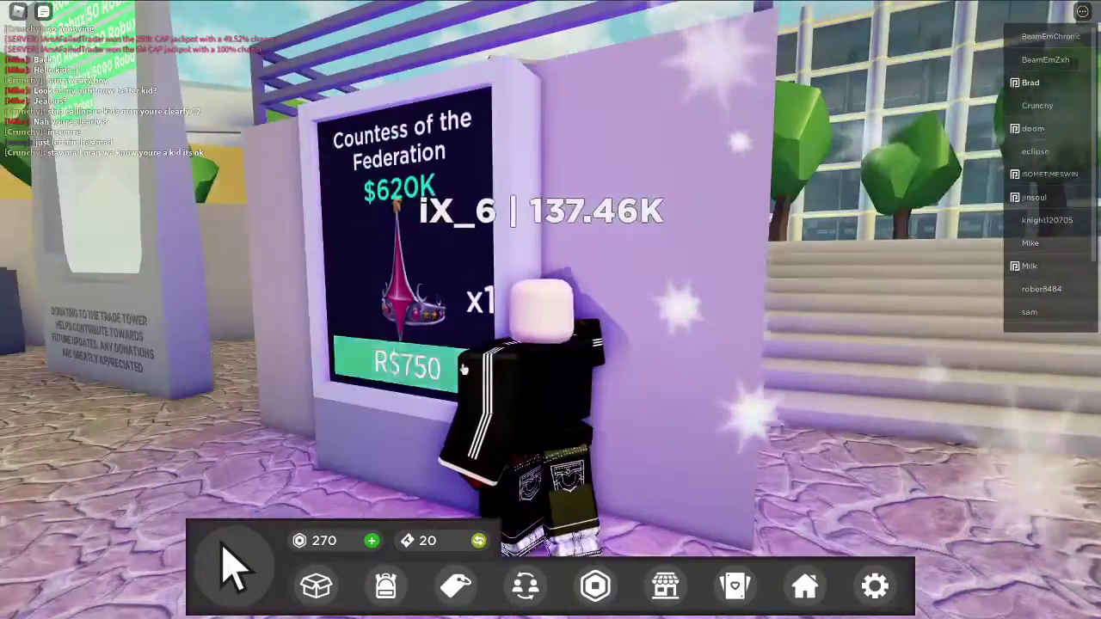
Review the owned items in the inventory, including the Dark Horns of Pwnage
{"action": "right_click", "coordinate": [464, 370]}
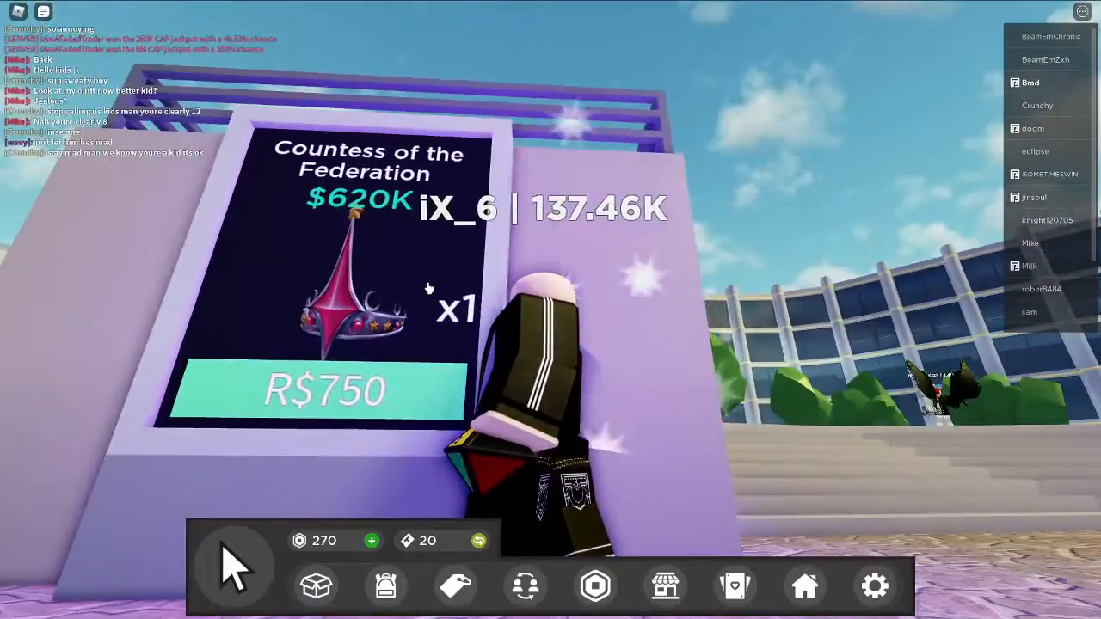
{"action": "left_click_drag", "start_coordinate": [446, 285], "coordinate": [361, 297]}
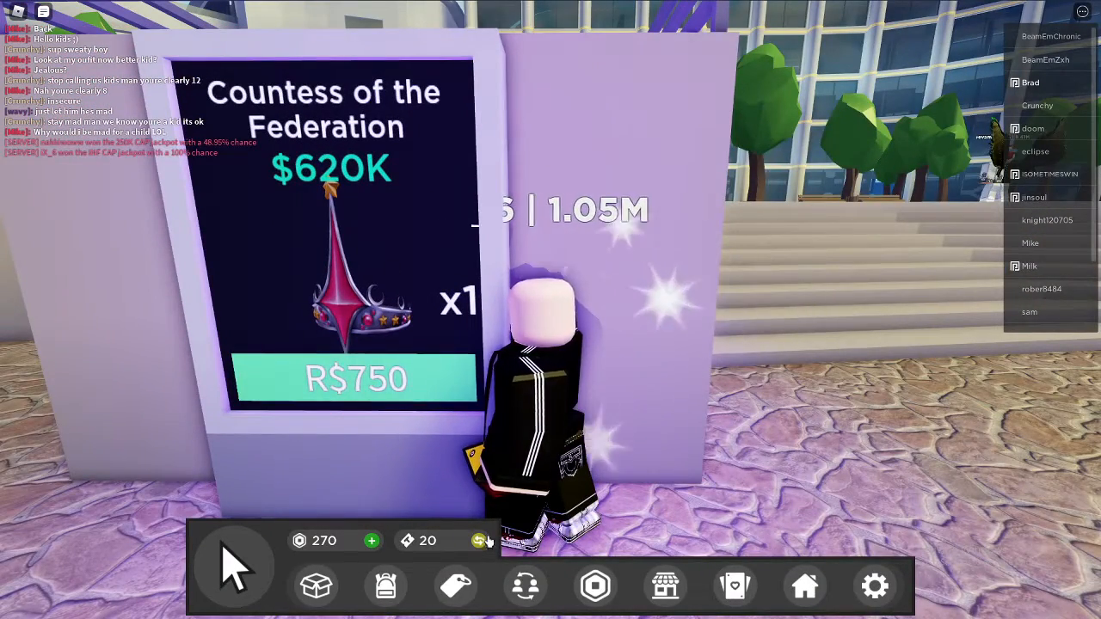
{"action": "left_click", "coordinate": [385, 588]}
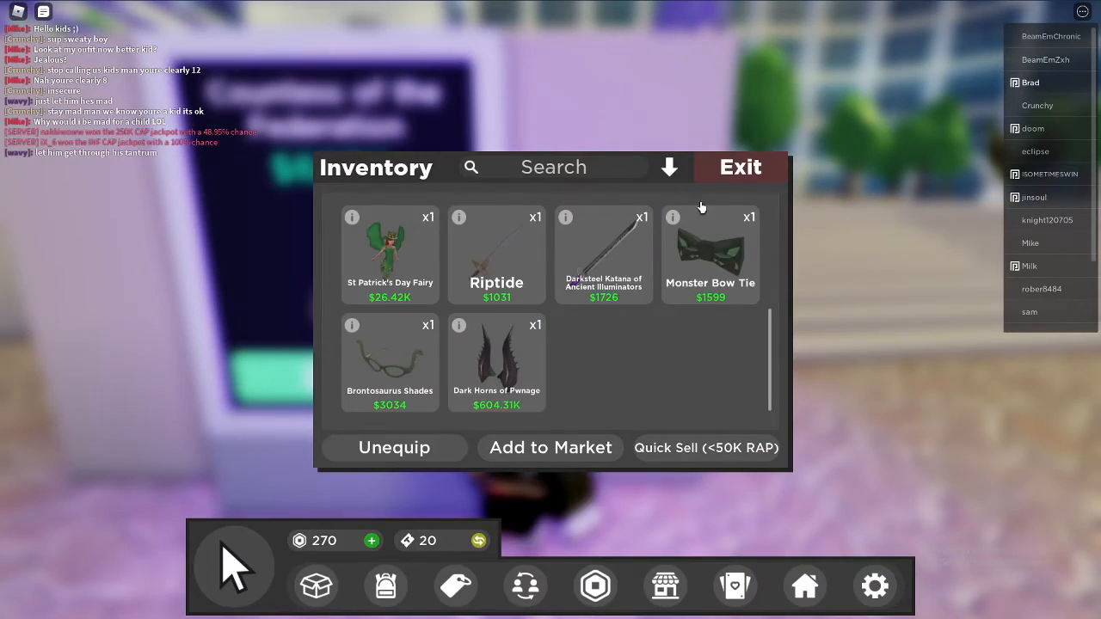
{"action": "left_click", "coordinate": [736, 172]}
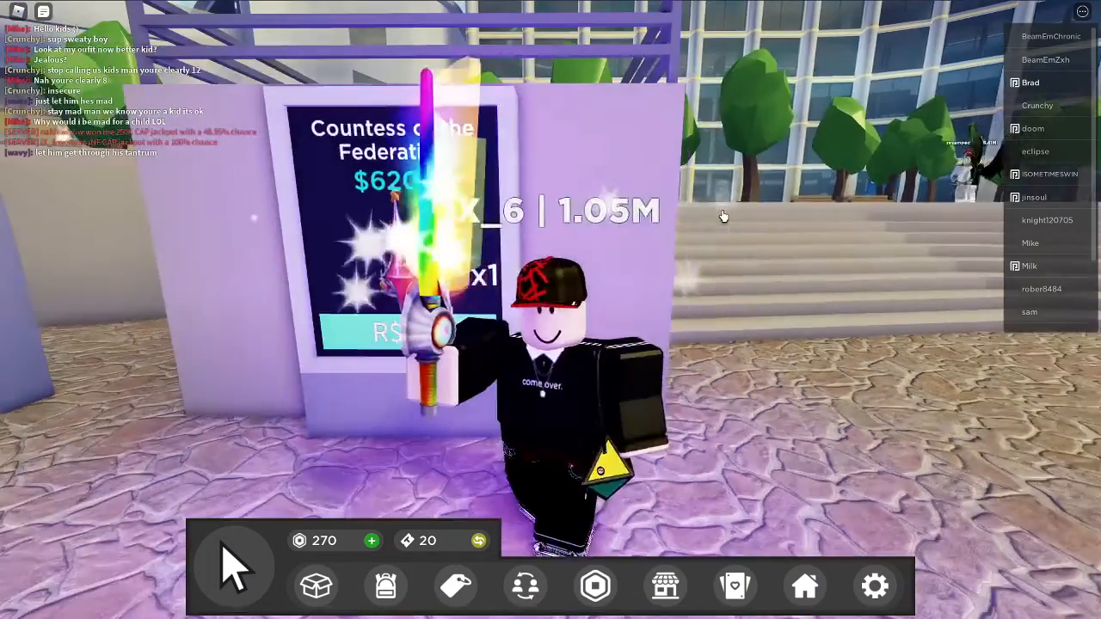
Run the avatar across the plaza to stand beside another player
{"action": "key", "text": "w"}
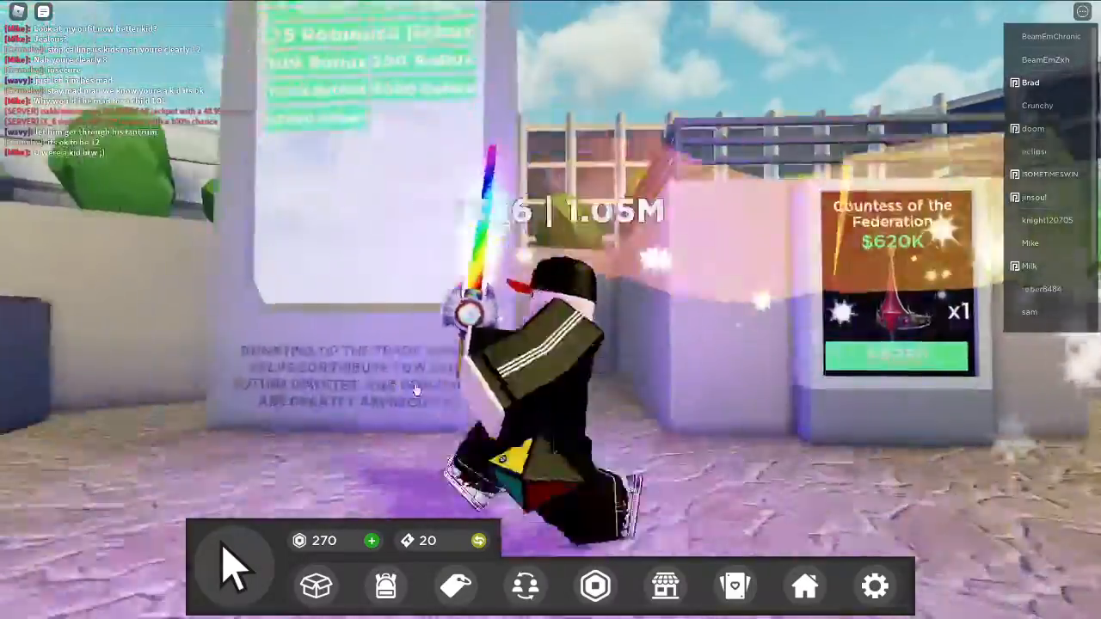
{"action": "key", "text": "w"}
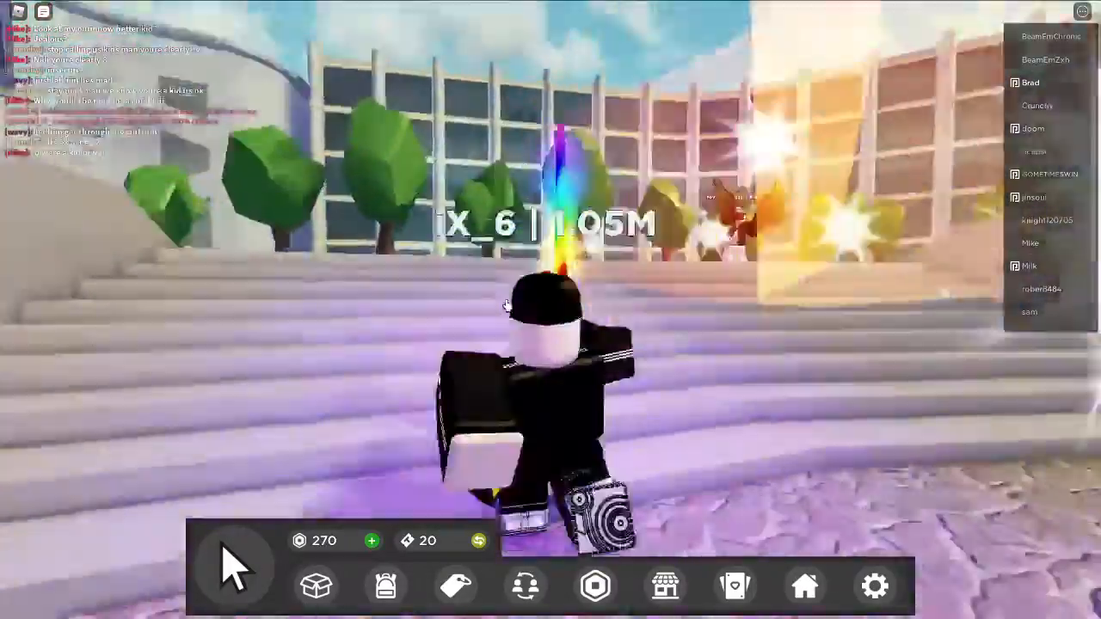
{"action": "key", "text": "s"}
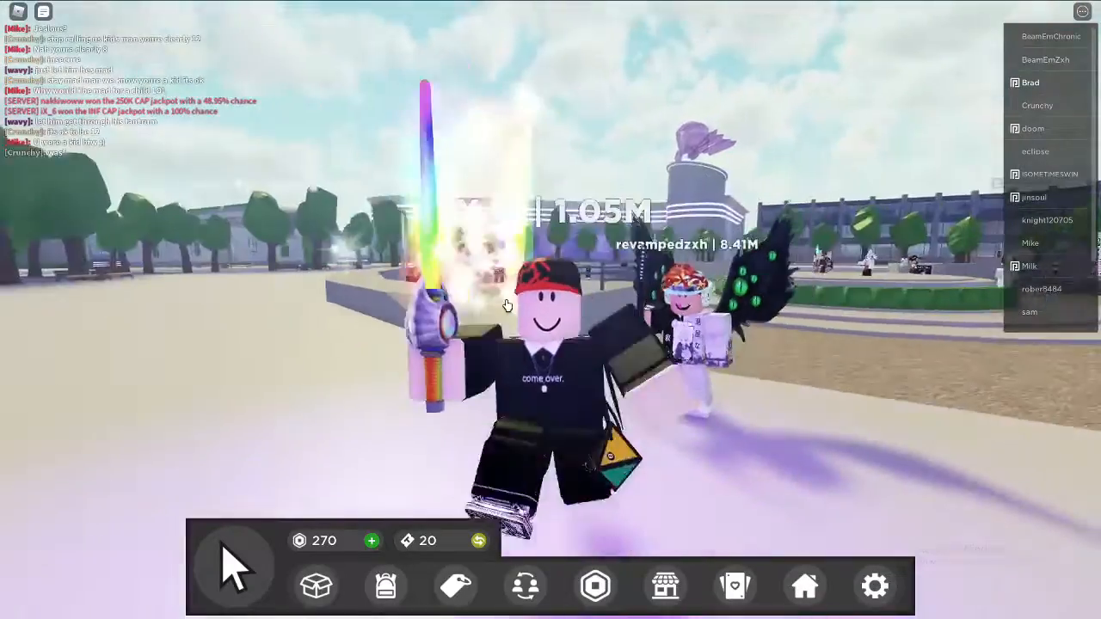
{"action": "left_click_drag", "start_coordinate": [507, 305], "coordinate": [506, 307]}
{"action": "right_click", "coordinate": [507, 306]}
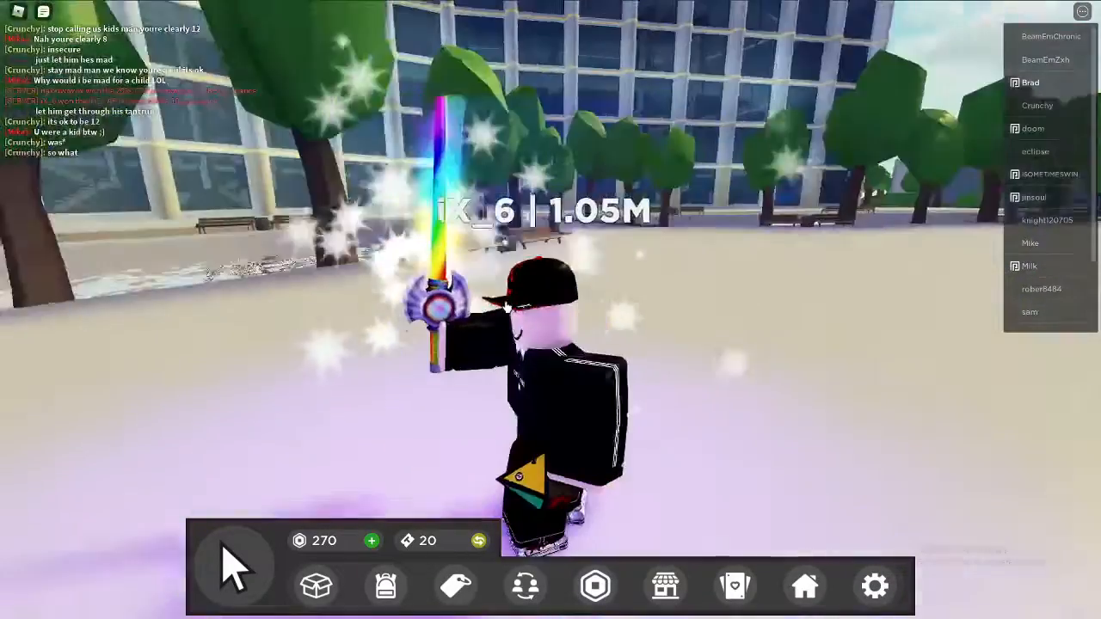